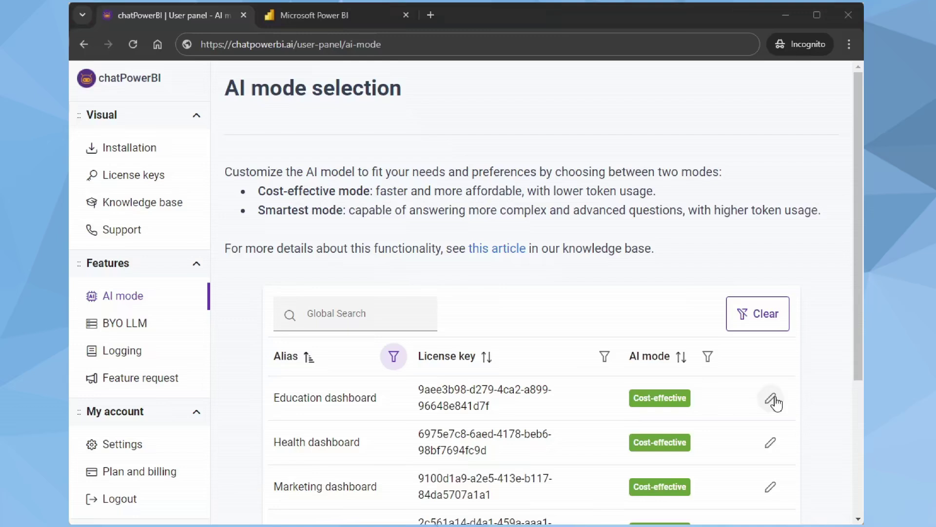
Change the Education dashboard license key's AI mode from Cost-effective to Smartest and save it
{"action": "left_click", "coordinate": [774, 401]}
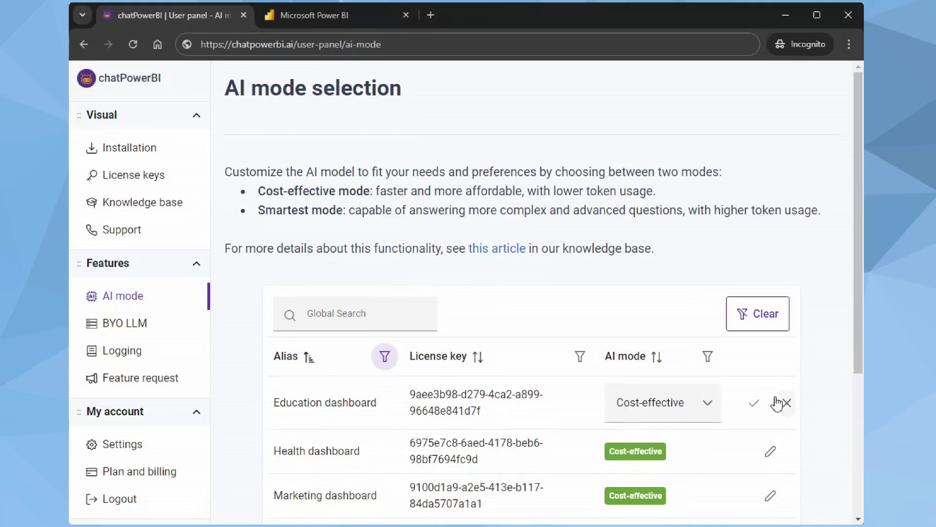
{"action": "left_click", "coordinate": [701, 404]}
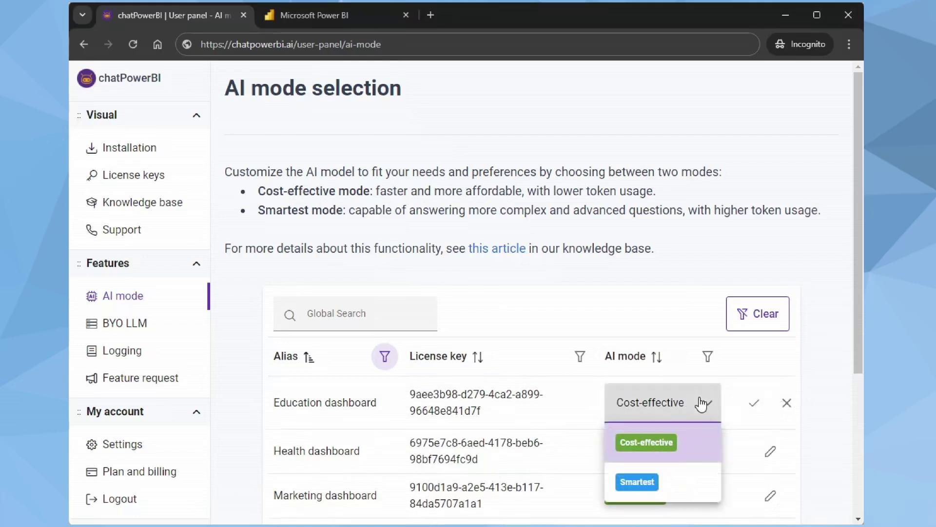
{"action": "left_click", "coordinate": [703, 479]}
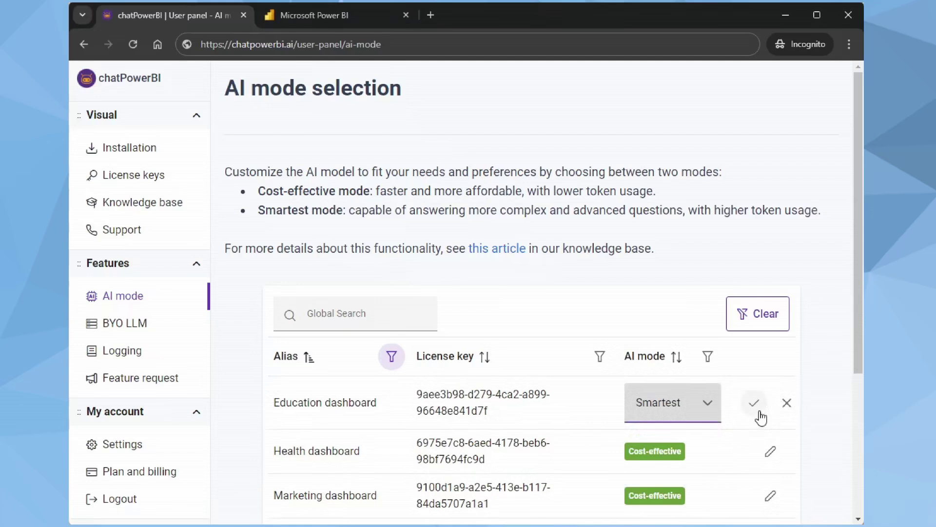
{"action": "left_click", "coordinate": [754, 404]}
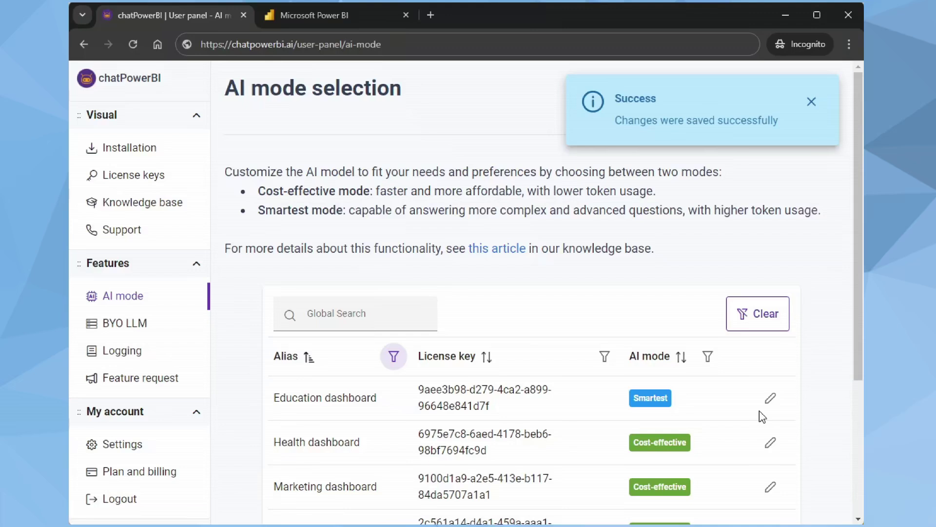
Bring up the Power BI health report and clear the chatPowerBI assistant's chat history
{"action": "left_click", "coordinate": [355, 21]}
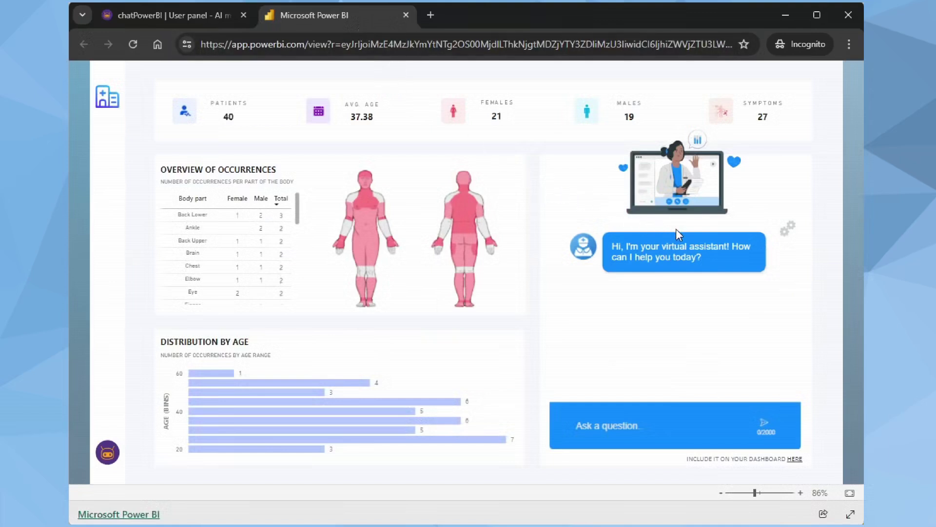
{"action": "left_click", "coordinate": [785, 238]}
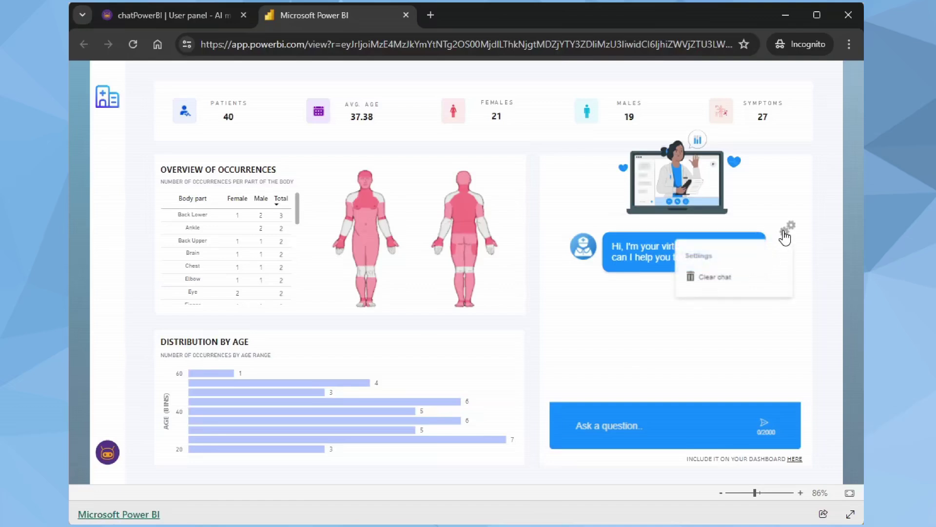
{"action": "left_click", "coordinate": [721, 283]}
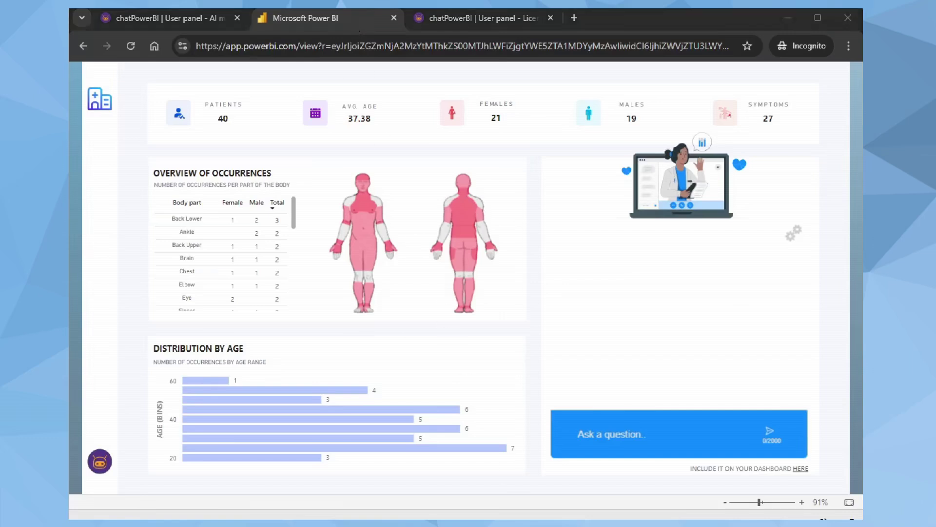
Ask the assistant 'What is the common symptom in patients up to 30 years of age?'
{"action": "left_click", "coordinate": [594, 436]}
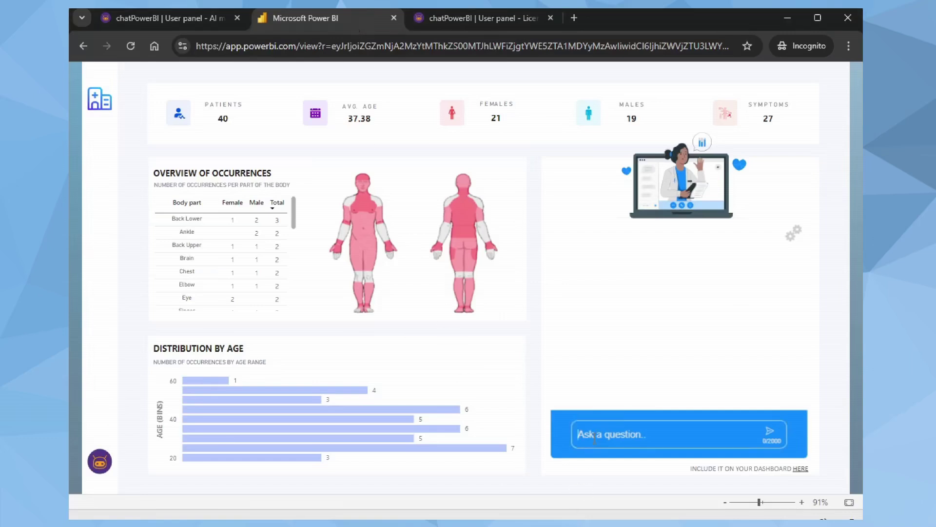
{"action": "type", "text": "What is the common symptom in patients up to 30 yea"}
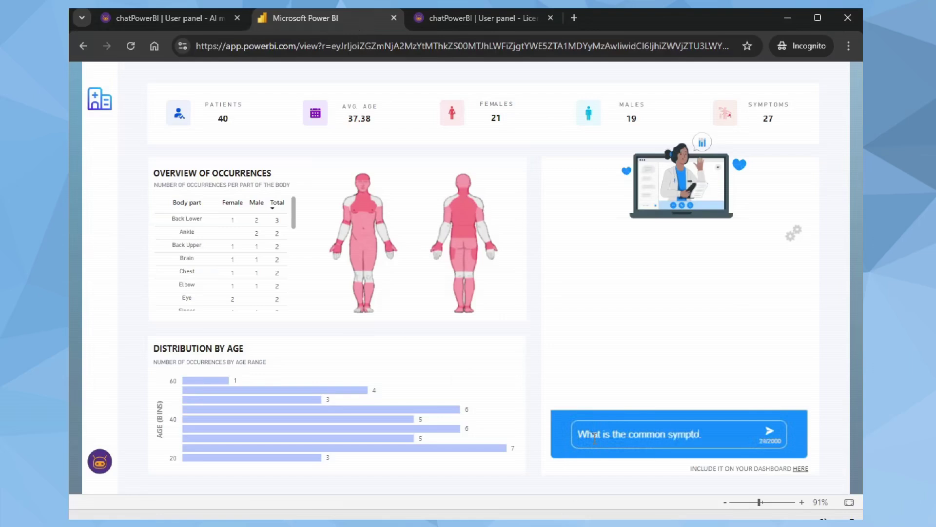
{"action": "type", "text": "rs of age?"}
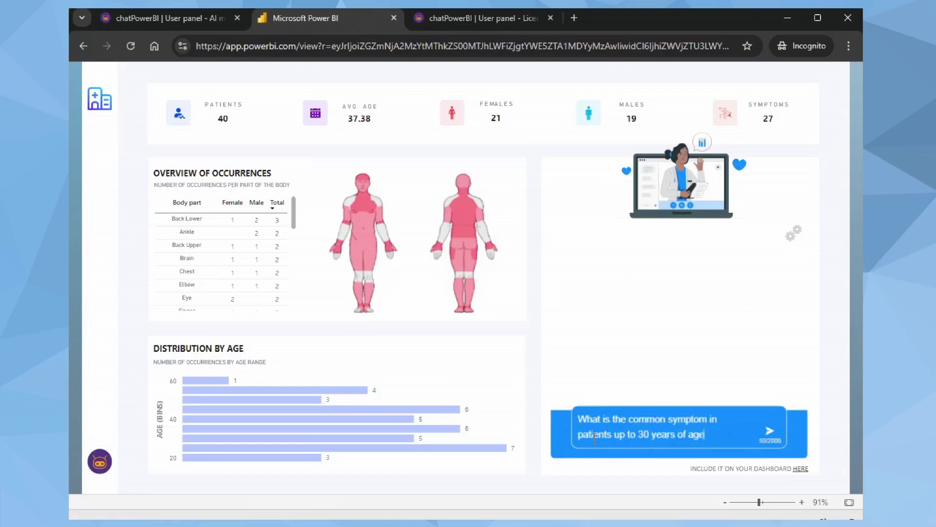
{"action": "key", "text": "Return"}
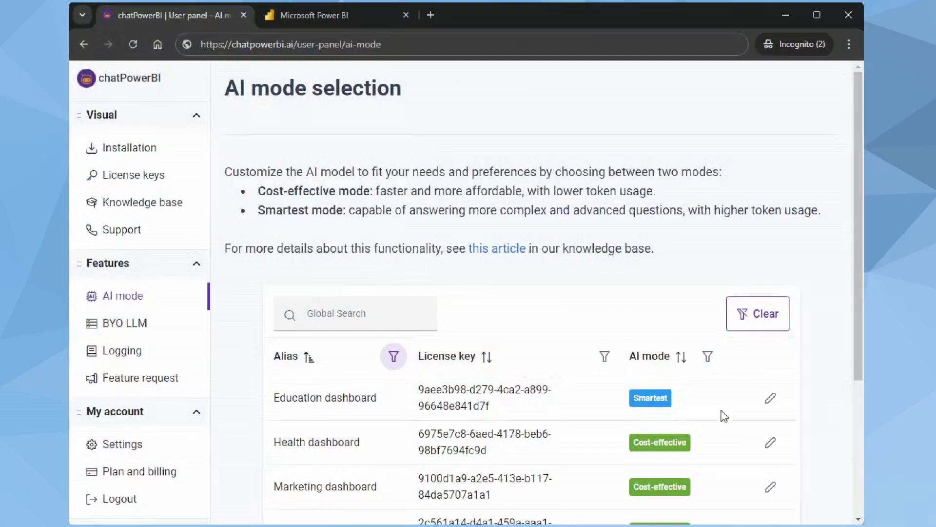
Set the Education dashboard license key's AI mode back to Cost-effective and save it
{"action": "left_click", "coordinate": [770, 402]}
{"action": "left_click", "coordinate": [683, 403]}
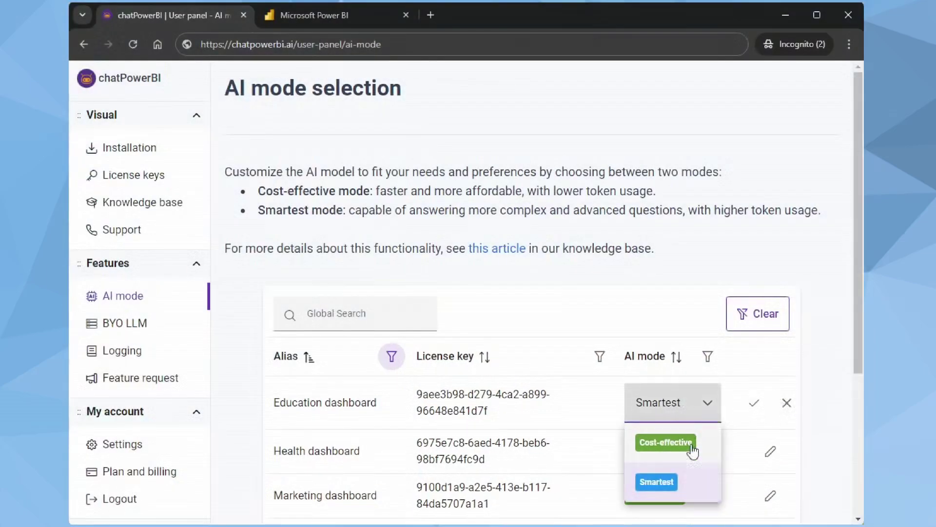
{"action": "left_click", "coordinate": [692, 446]}
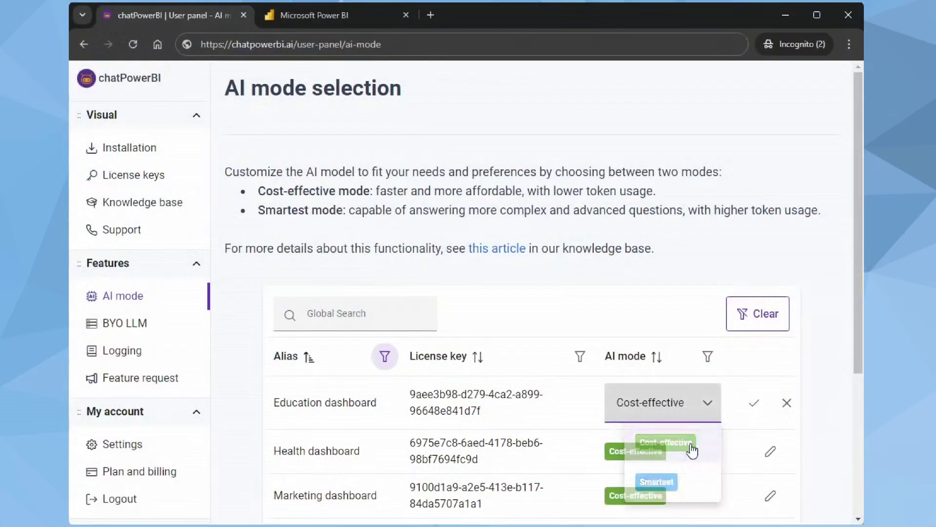
{"action": "left_click", "coordinate": [754, 402]}
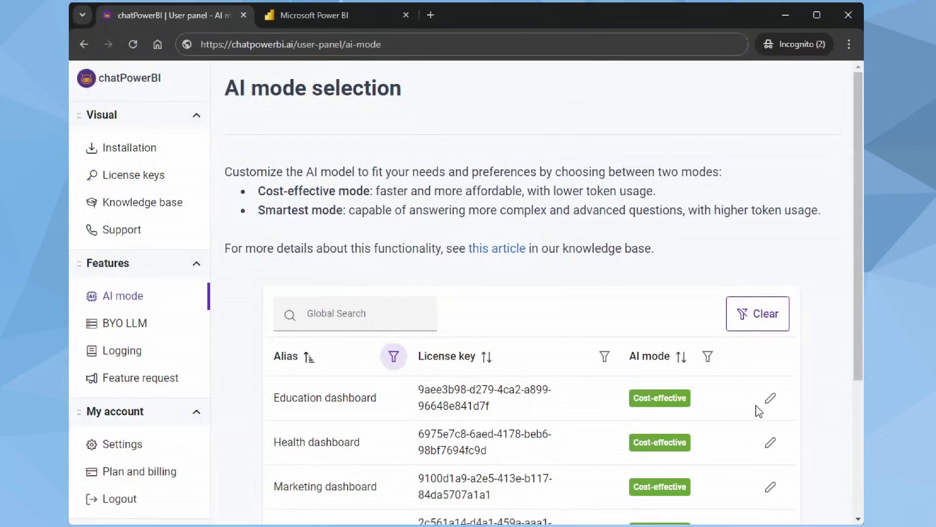
Clear the earlier symptom question and answer from the Power BI assistant chat, glancing at License keys
{"action": "left_click", "coordinate": [345, 16]}
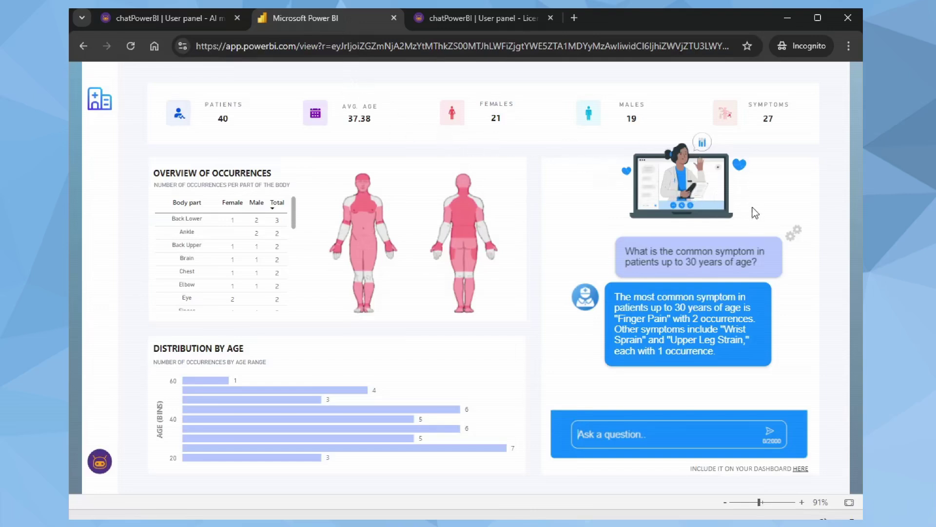
{"action": "left_click", "coordinate": [797, 247]}
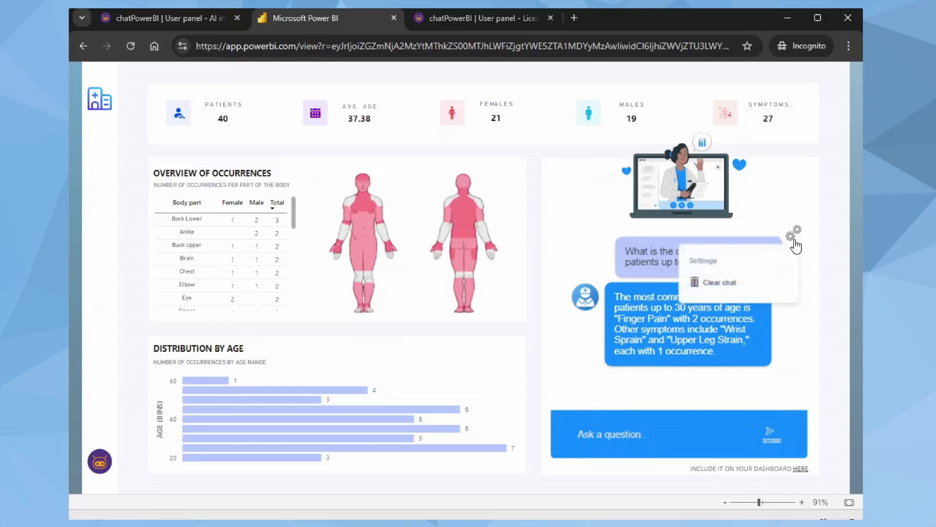
{"action": "left_click", "coordinate": [728, 291]}
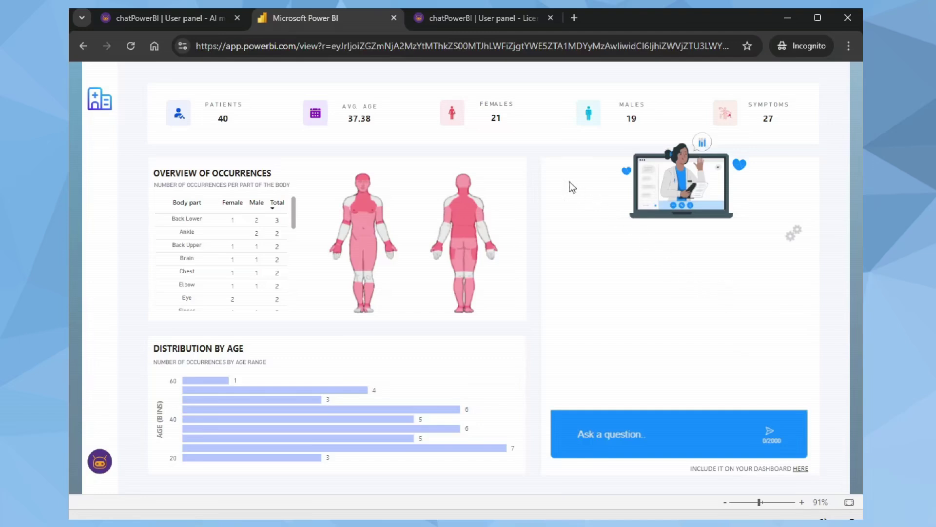
{"action": "left_click", "coordinate": [474, 19]}
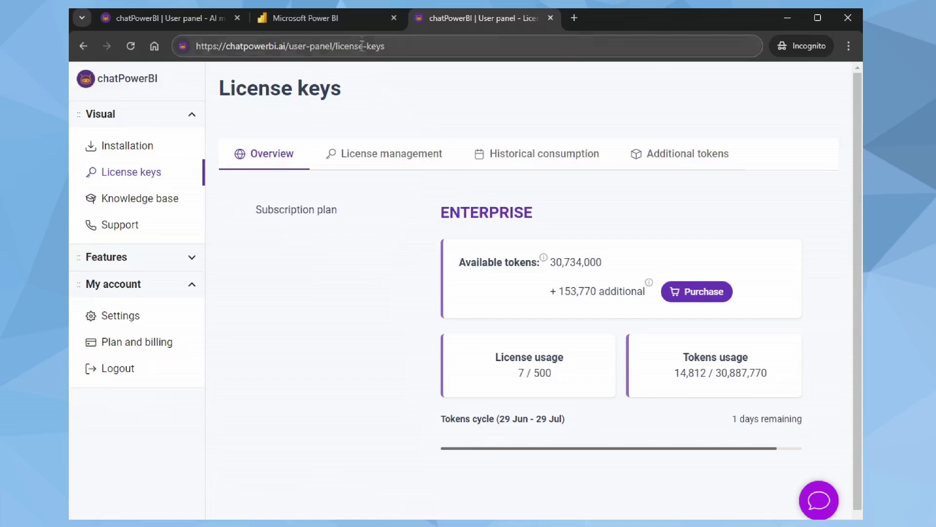
{"action": "left_click", "coordinate": [353, 18]}
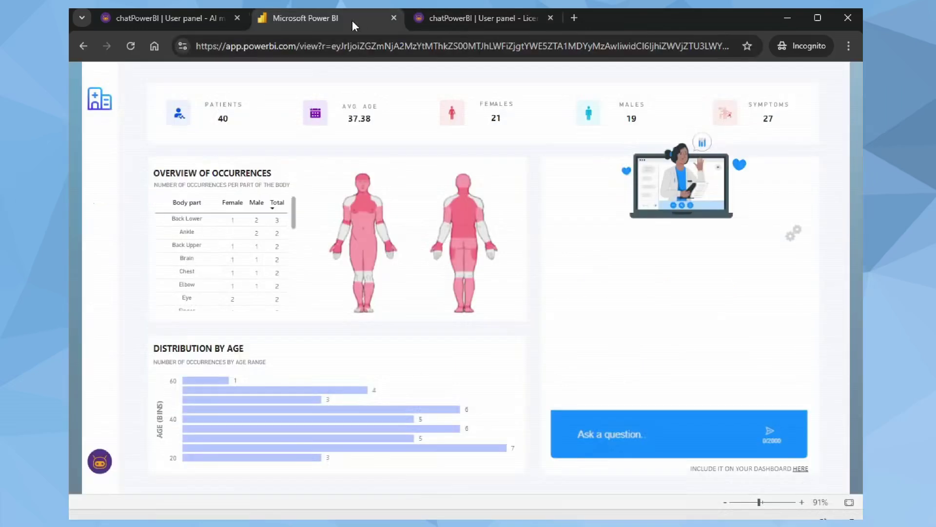
Re-ask the symptom question, getting 'Finger Pain', and check token usage now at 15,354
{"action": "left_click", "coordinate": [597, 437]}
{"action": "type", "text": "What"}
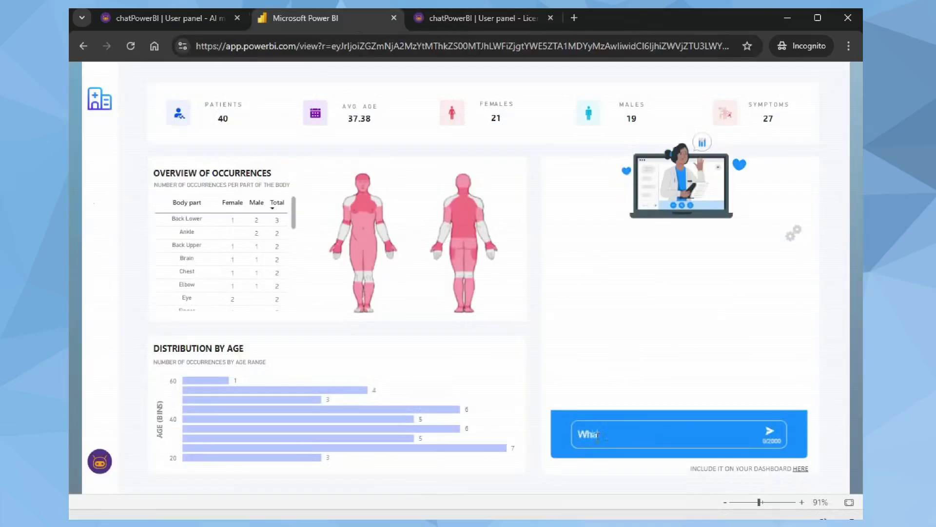
{"action": "type", "text": " is the common symptom in patients up to 30 years of age?"}
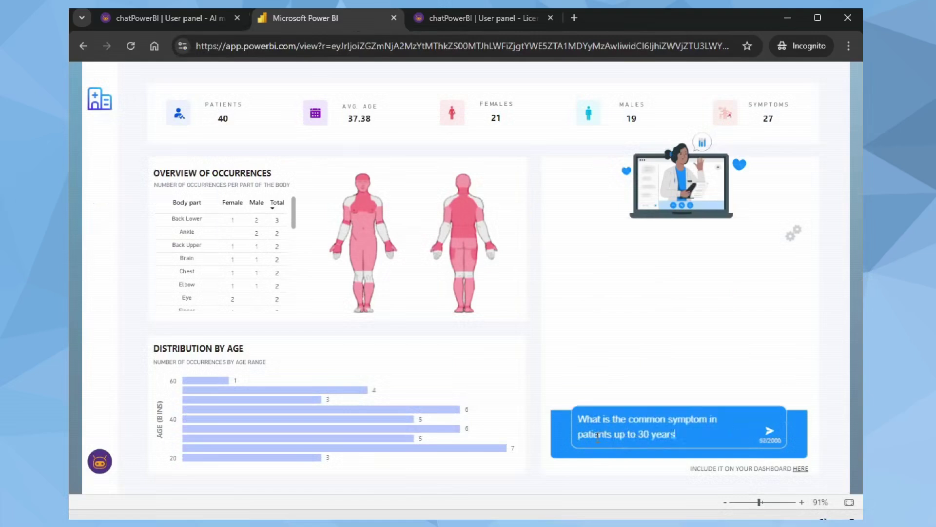
{"action": "left_click", "coordinate": [770, 432]}
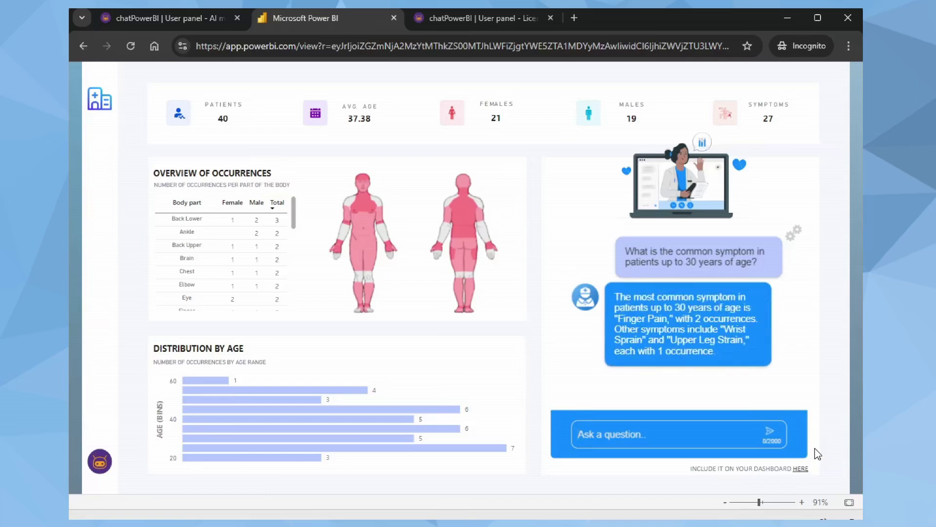
{"action": "left_click", "coordinate": [470, 22]}
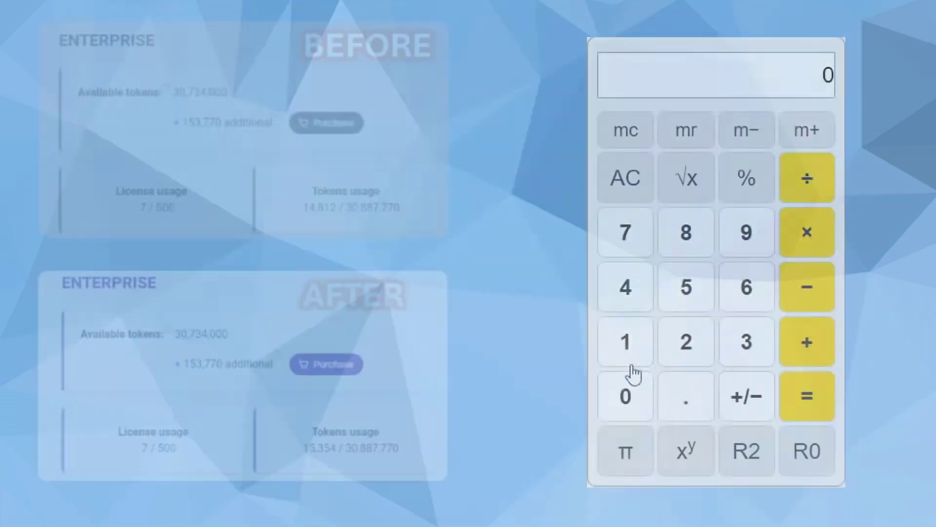
Compute 15,354 − 14,812 in Calculator, giving a token difference of 542
{"action": "left_click", "coordinate": [626, 341]}
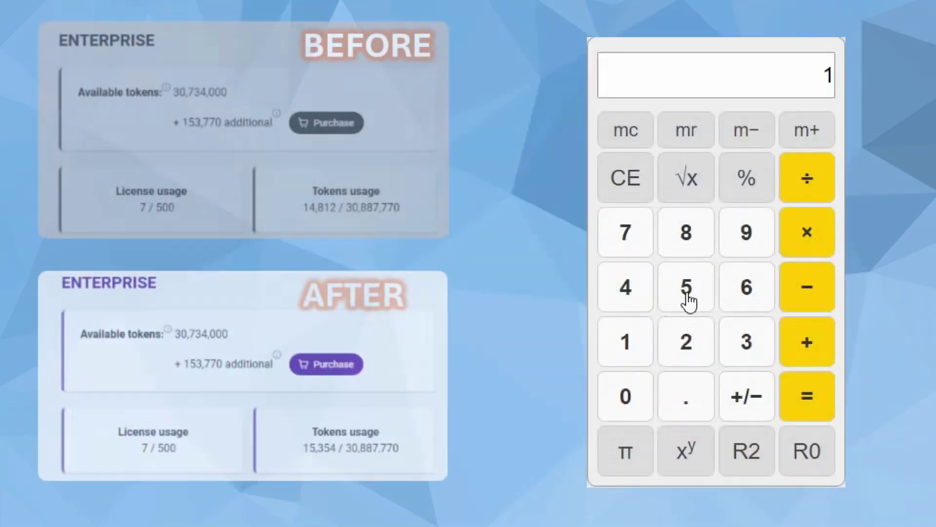
{"action": "left_click", "coordinate": [686, 290]}
{"action": "left_click", "coordinate": [761, 354]}
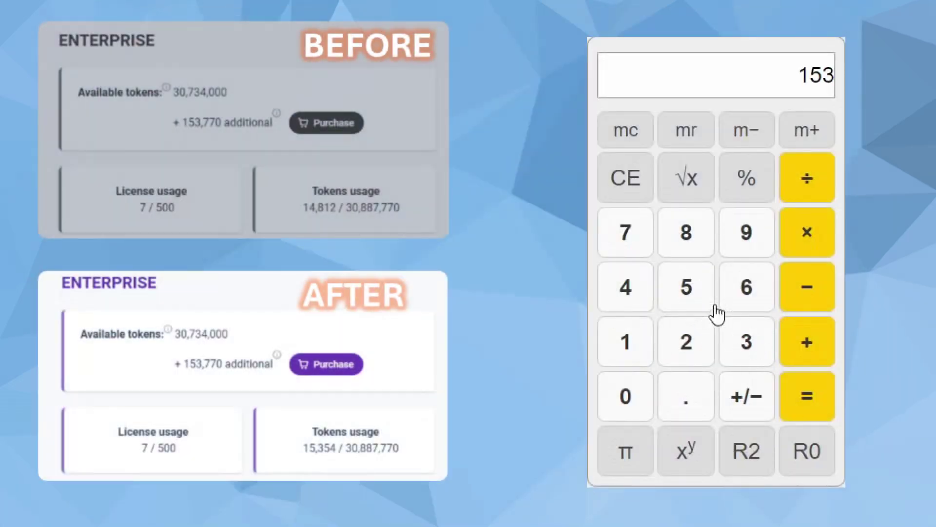
{"action": "left_click", "coordinate": [705, 304]}
{"action": "left_click", "coordinate": [626, 285]}
{"action": "left_click", "coordinate": [813, 293]}
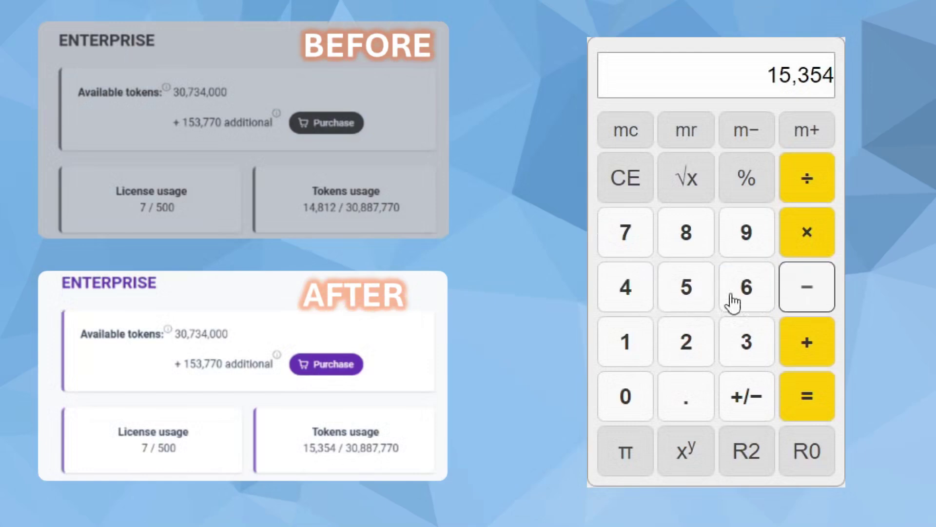
{"action": "left_click", "coordinate": [605, 342]}
{"action": "left_click", "coordinate": [626, 303]}
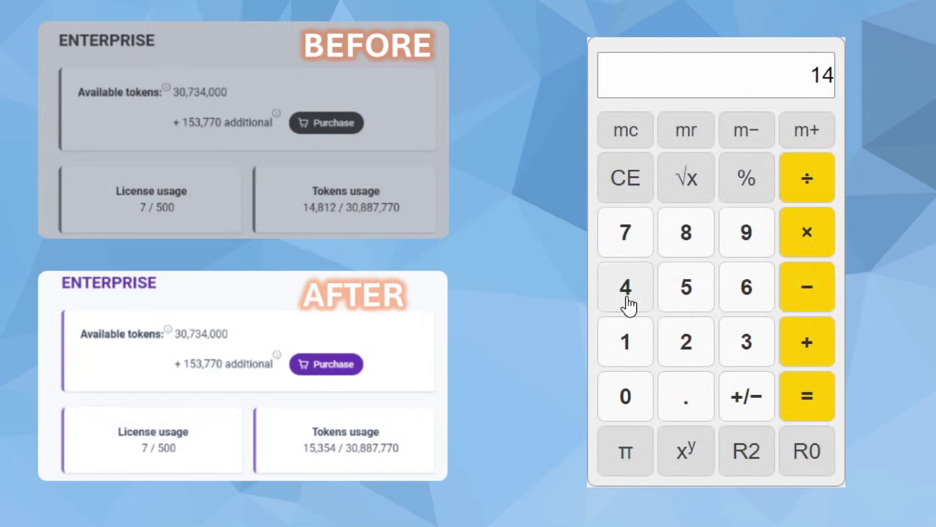
{"action": "left_click", "coordinate": [689, 236]}
{"action": "left_click", "coordinate": [630, 346]}
{"action": "left_click", "coordinate": [695, 354]}
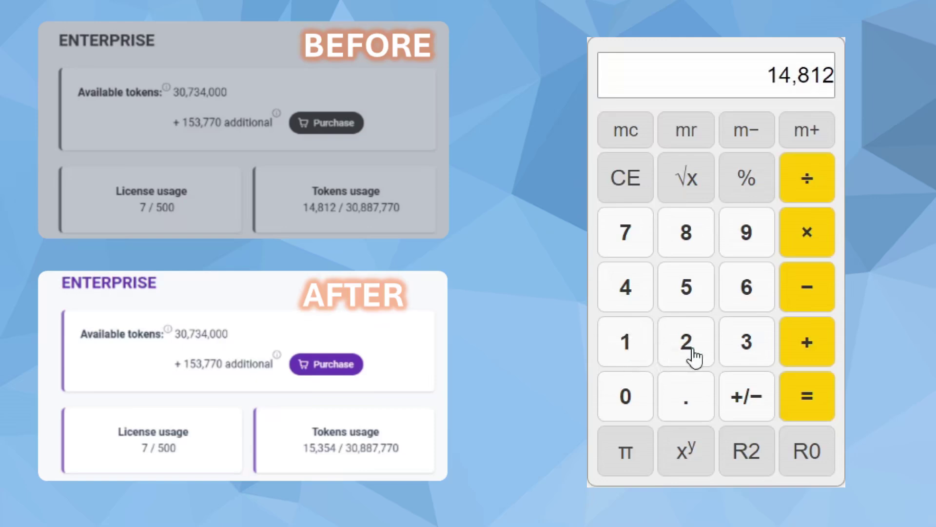
{"action": "left_click", "coordinate": [814, 415]}
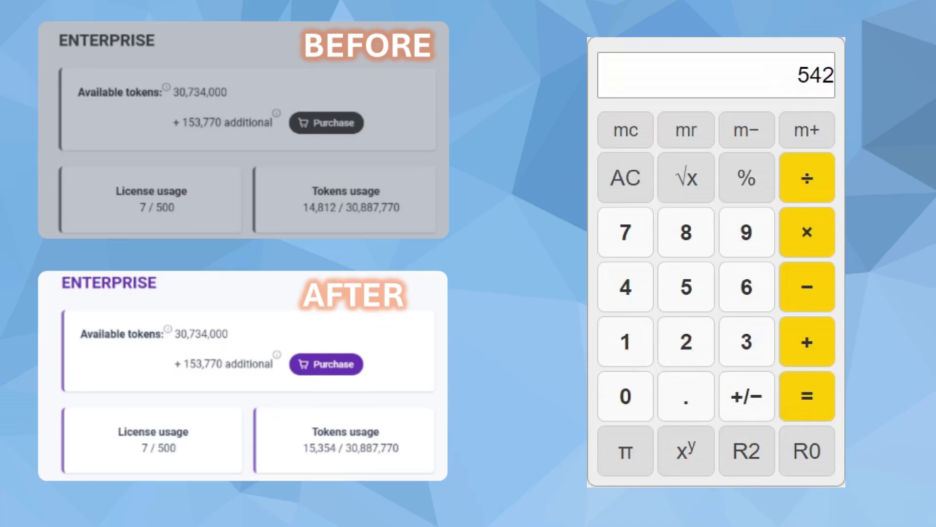